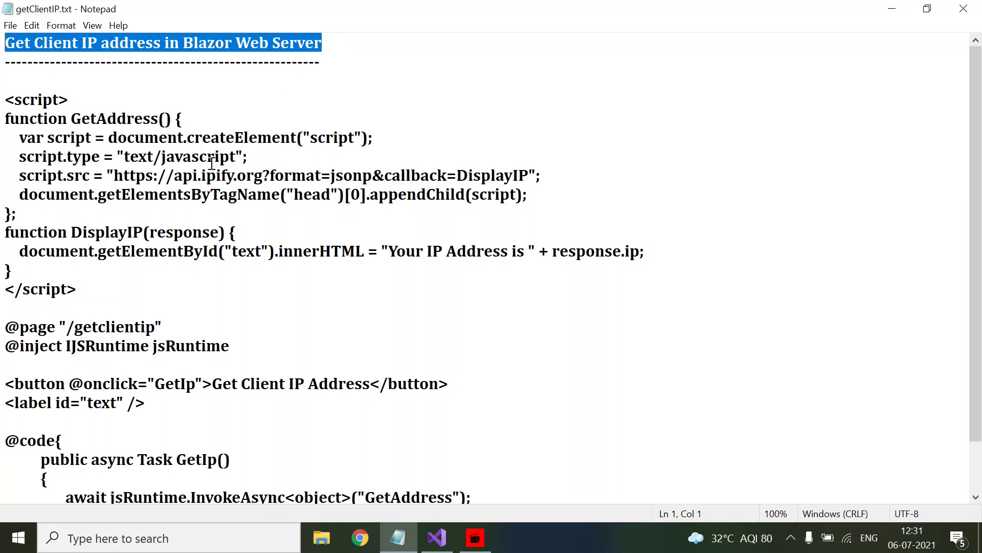
# - Highlight the ipify service URL in the getClientIP.txt notes, then return to Visual Studio
pyautogui.moveTo(201, 175); pyautogui.dragTo(265, 177)
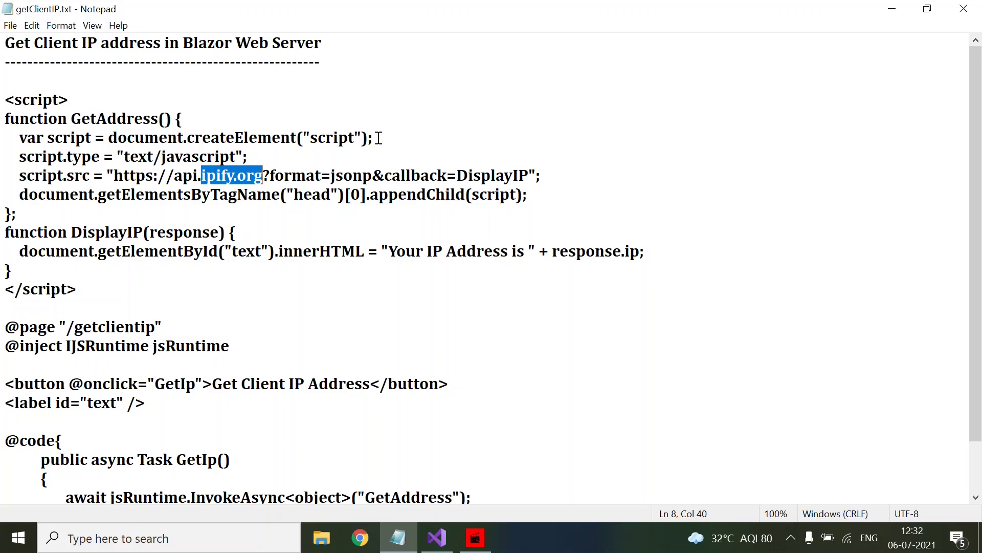
pyautogui.hotkey('alt', 'Tab')
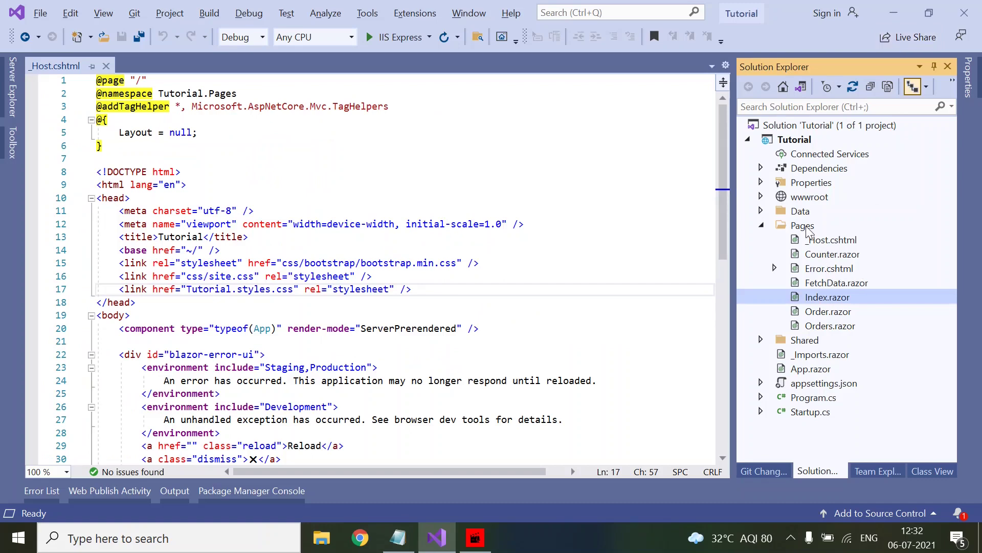
# - Add a Razor component named GetClientIP.razor to the Tutorial project's Pages folder
pyautogui.rightClick(806, 226)
pyautogui.moveTo(754, 274)
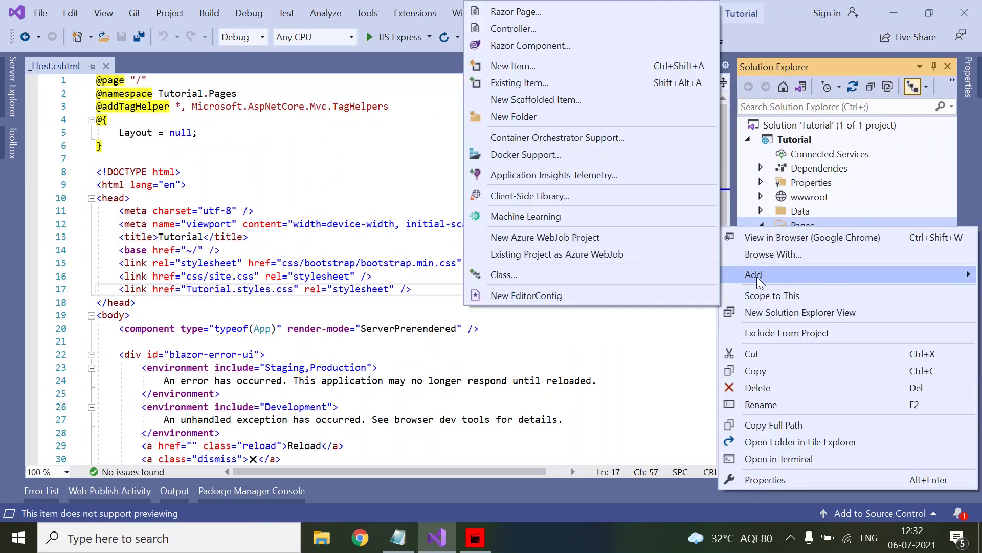
pyautogui.click(597, 49)
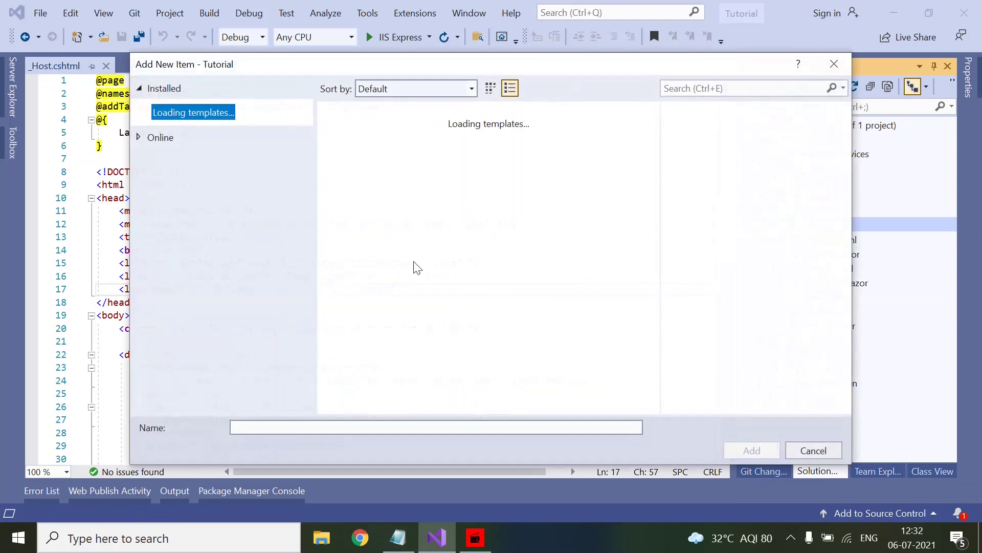
pyautogui.click(281, 429)
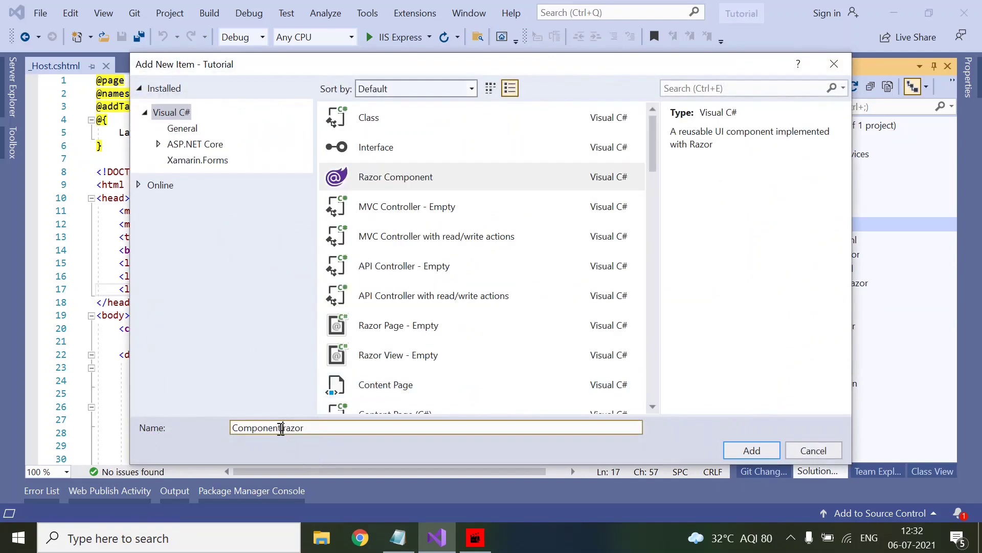
pyautogui.hotkey('shift', 'Home')
pyautogui.write('Ge')
pyautogui.write('tClientI')
pyautogui.write('P')
pyautogui.press('Return')
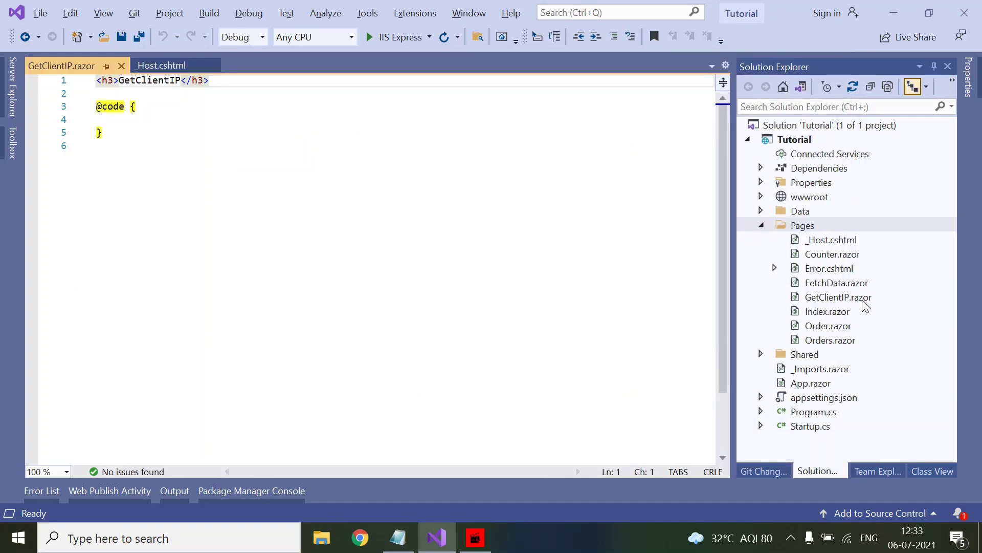
# - Copy the GetAddress and DisplayIP script block from the Notepad notes
pyautogui.hotkey('alt', 'Tab')
pyautogui.moveTo(857, 301); pyautogui.dragTo(2, 100)
pyautogui.click(158, 268)
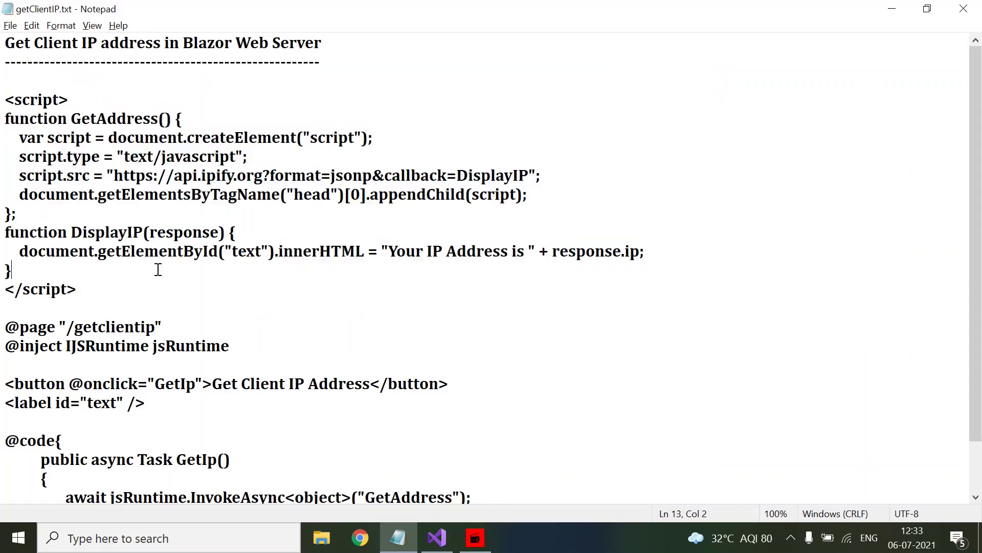
pyautogui.moveTo(113, 290)
pyautogui.mouseDown()
pyautogui.moveTo(7, 133)
pyautogui.moveTo(3, 85)
pyautogui.mouseUp()
pyautogui.hotkey('ctrl', 'c')
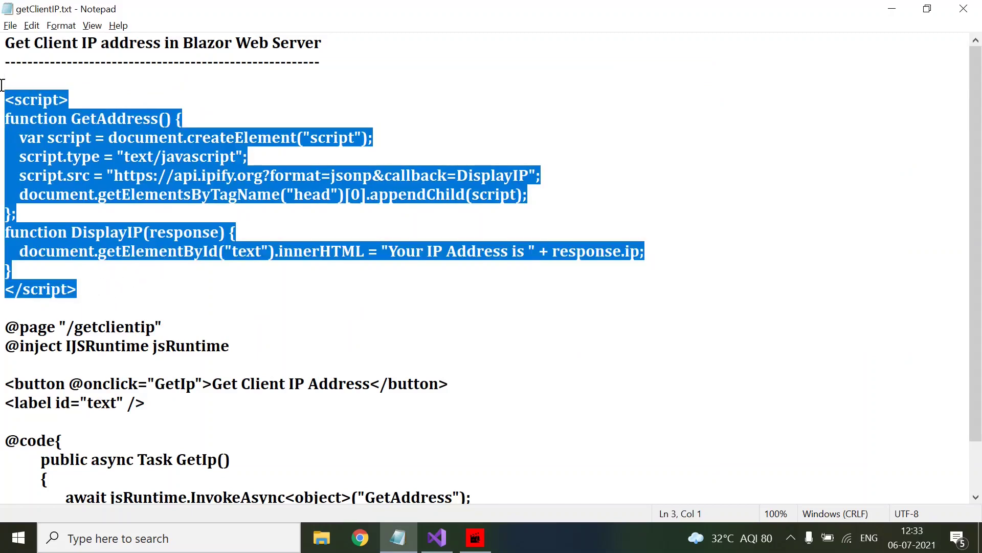
pyautogui.hotkey('alt', 'Tab')
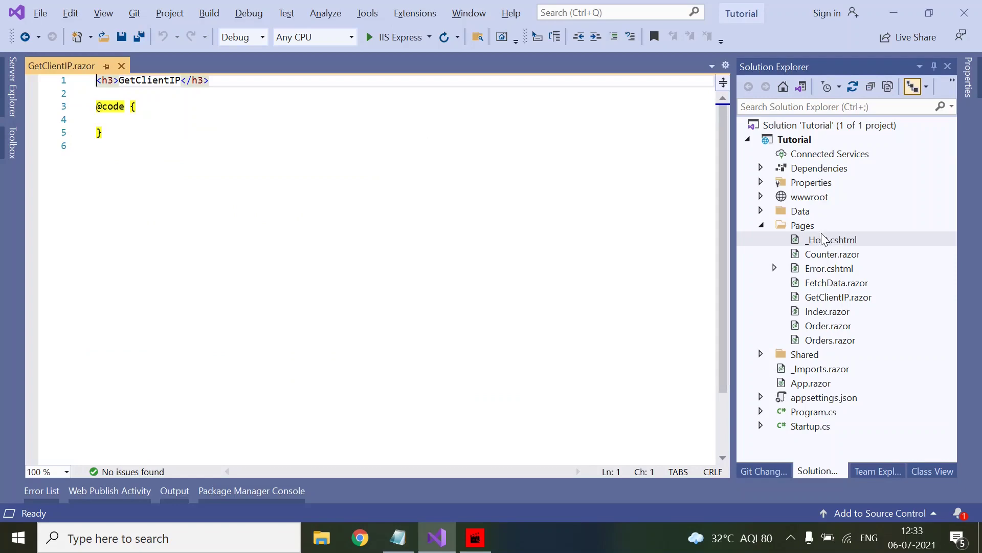
# - Paste the script below the stylesheet links in _Host.cshtml, indent it, and save
pyautogui.doubleClick(824, 240)
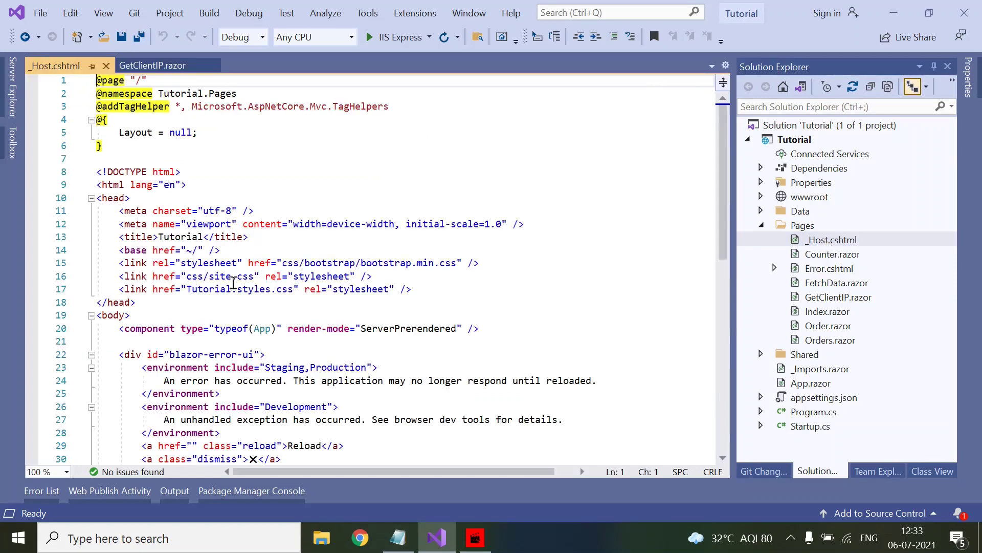
pyautogui.click(454, 293)
pyautogui.press('Return')
pyautogui.press('Return')
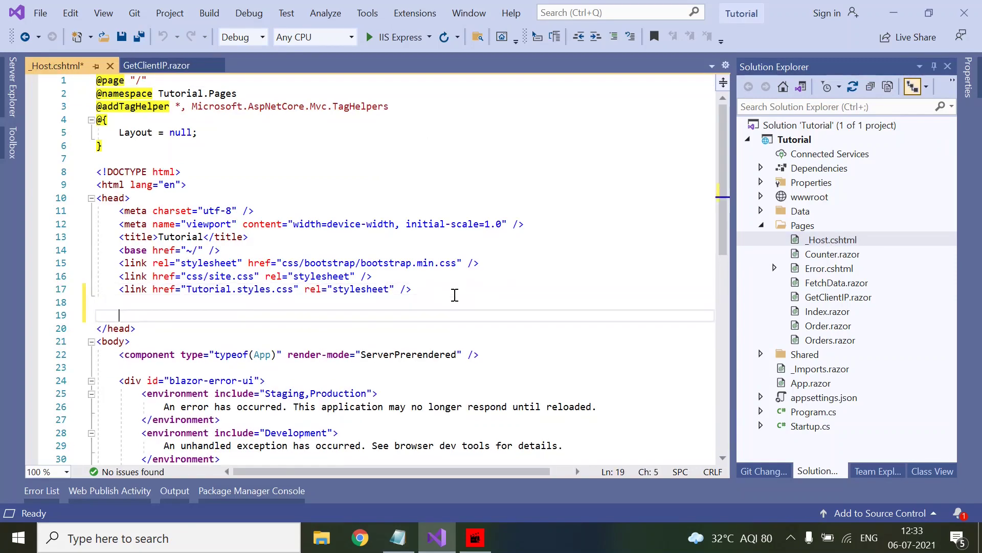
pyautogui.hotkey('ctrl', 'v')
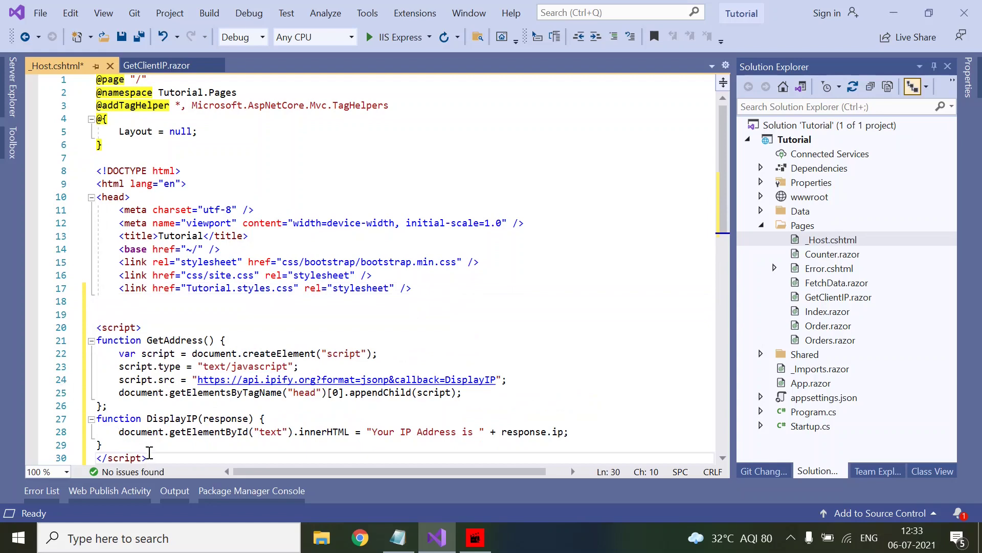
pyautogui.moveTo(150, 457)
pyautogui.mouseDown()
pyautogui.moveTo(96, 327)
pyautogui.moveTo(131, 397)
pyautogui.moveTo(125, 446)
pyautogui.mouseUp()
pyautogui.press('Tab')
pyautogui.press('Tab')
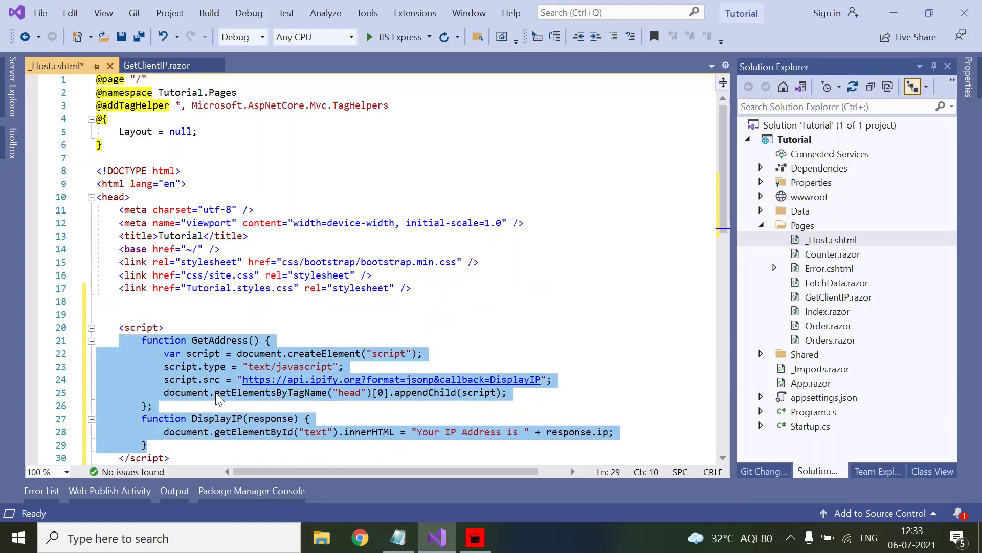
pyautogui.hotkey('ctrl', 's')
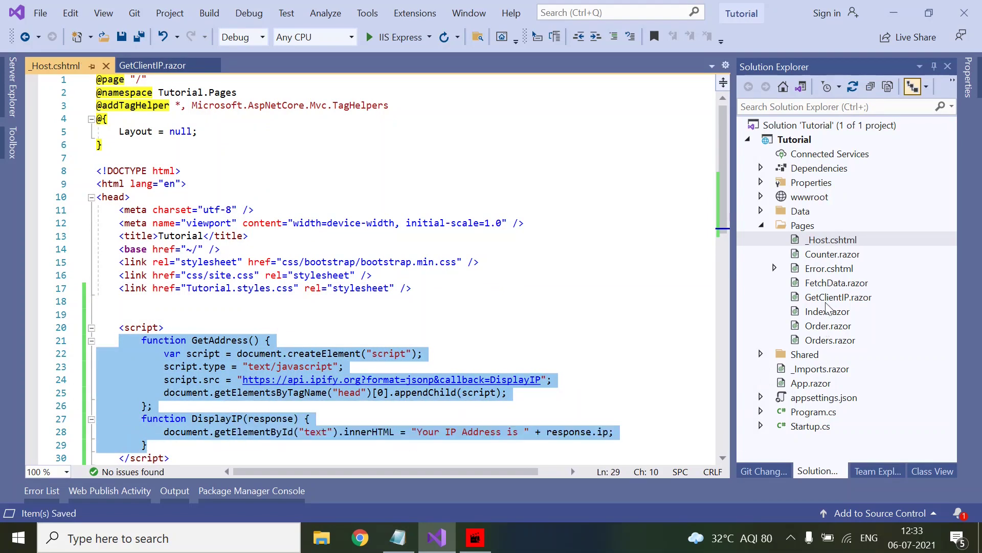
pyautogui.doubleClick(830, 301)
# - Replace the GetClientIP.razor template with the copied /getclientip page code and GetIp handler
pyautogui.hotkey('alt', 'Tab')
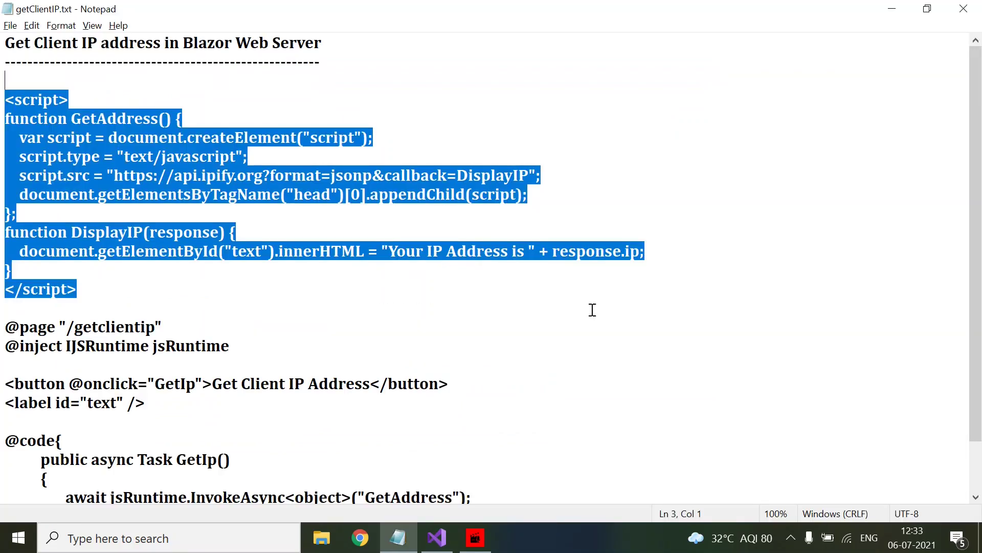
pyautogui.moveTo(7, 328); pyautogui.dragTo(166, 550)
pyautogui.hotkey('ctrl', 'c')
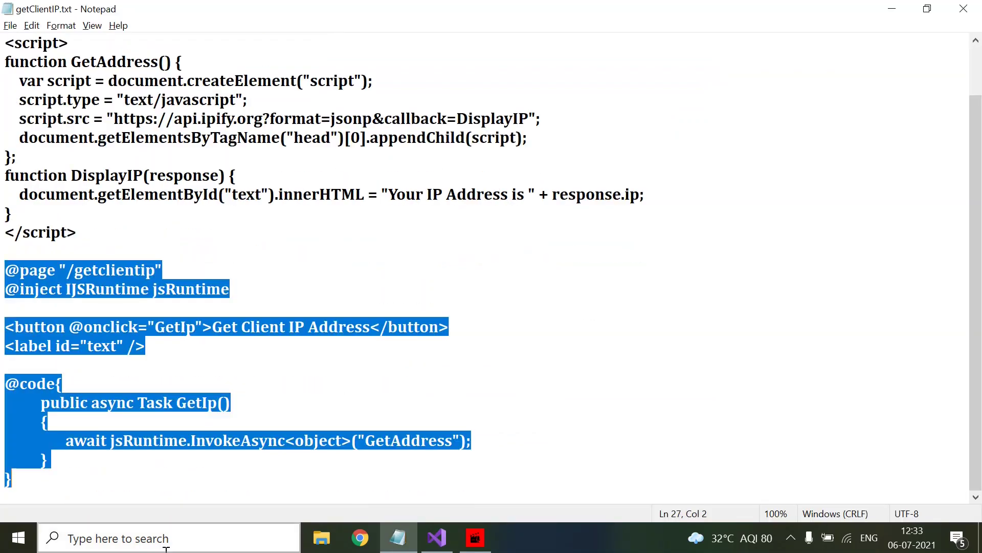
pyautogui.hotkey('alt', 'Tab')
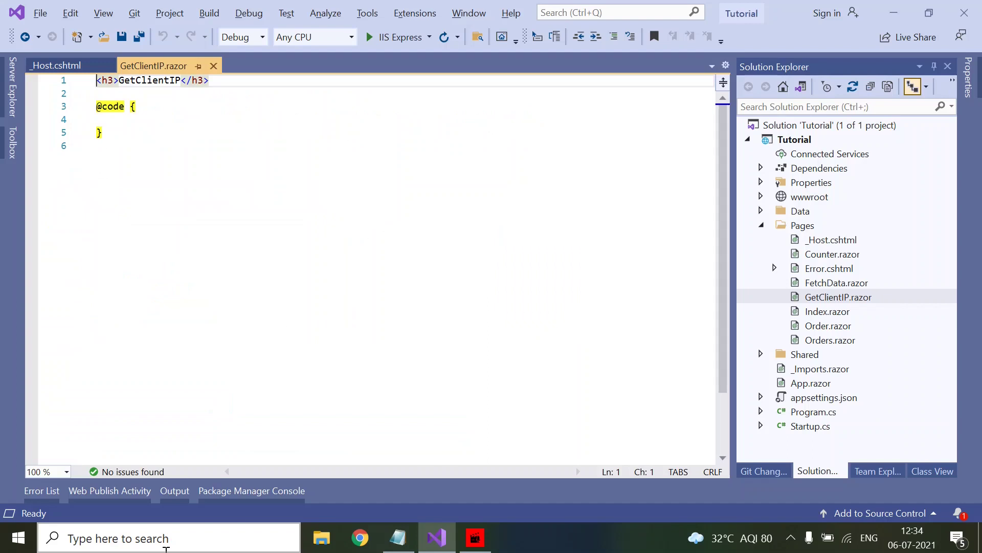
pyautogui.hotkey('ctrl', 'a')
pyautogui.hotkey('ctrl', 'v')
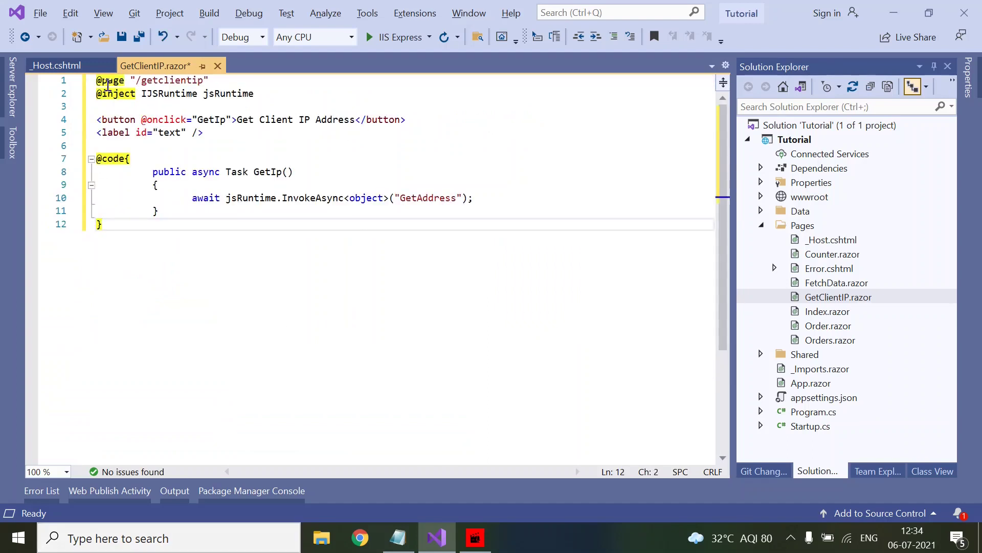
pyautogui.click(123, 81)
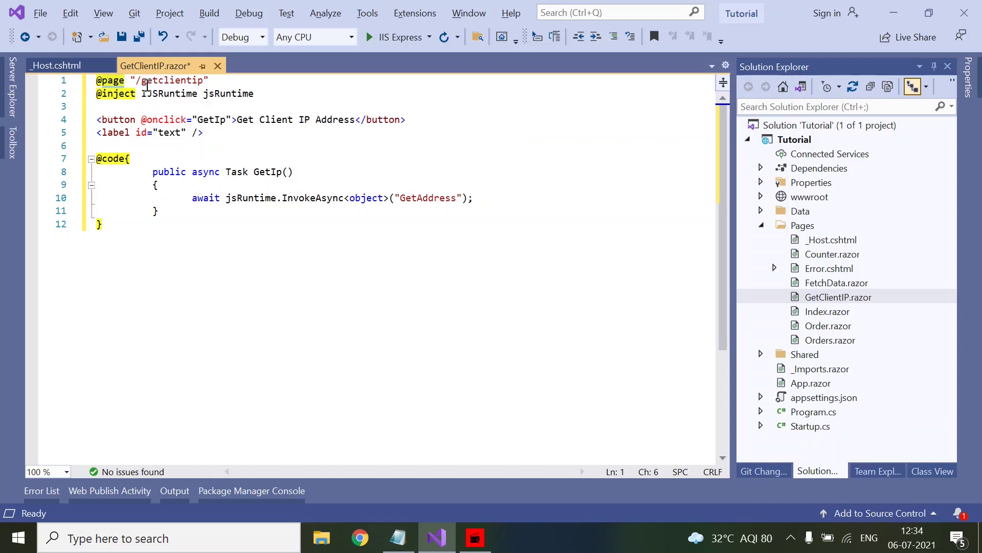
pyautogui.doubleClick(146, 81)
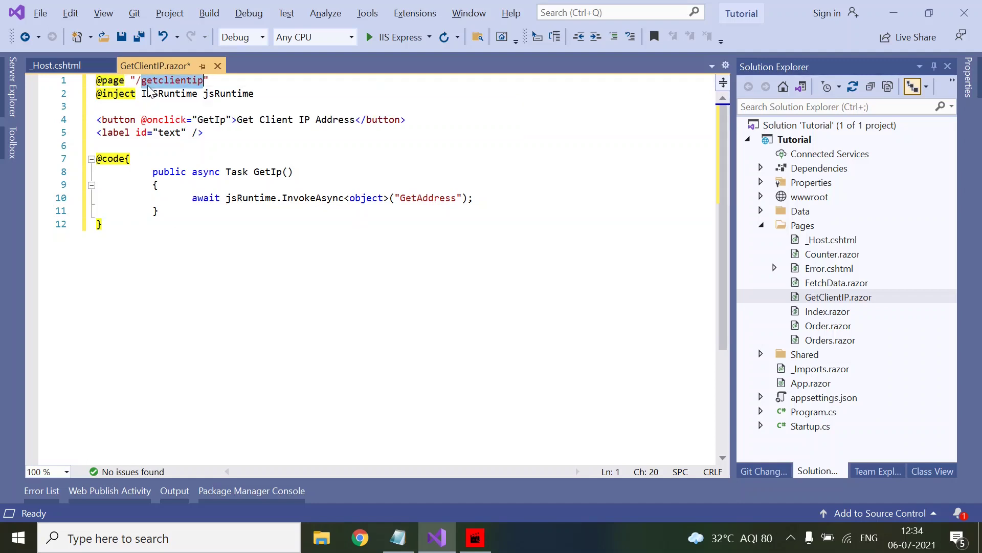
pyautogui.click(192, 145)
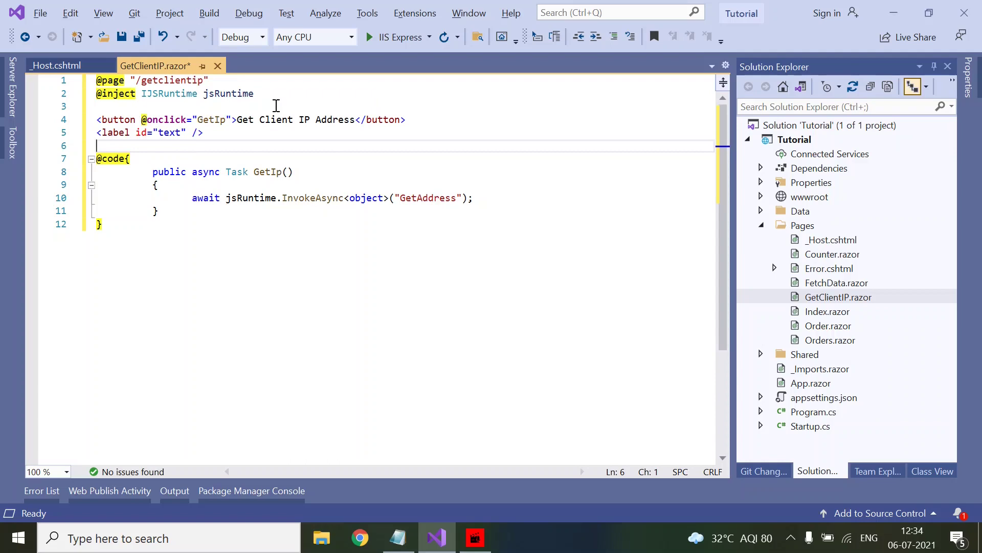
pyautogui.click(56, 65)
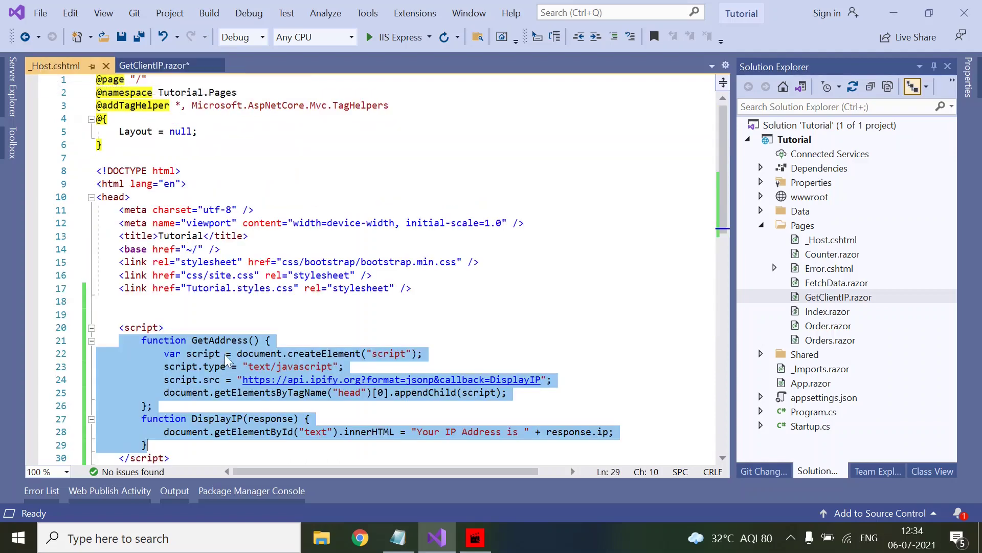
pyautogui.click(173, 66)
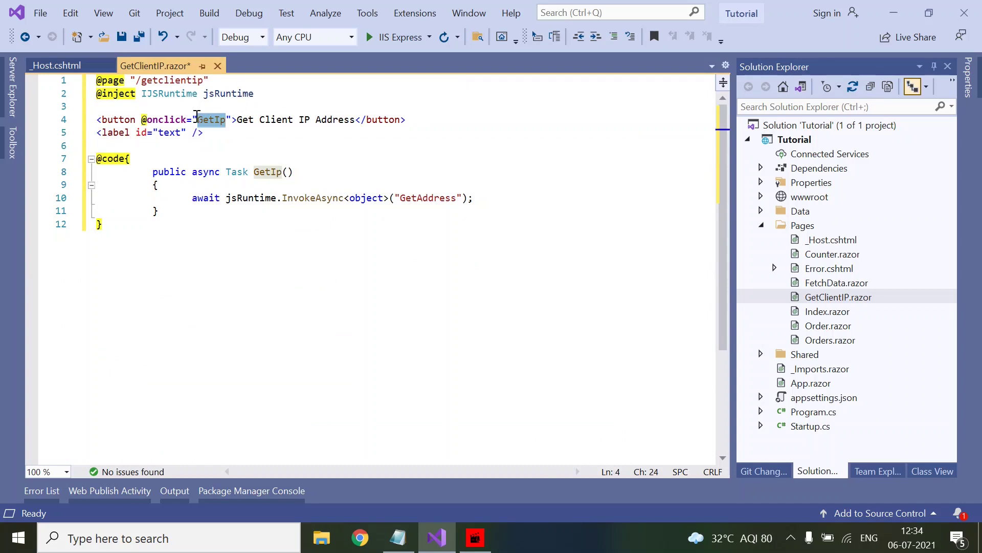
pyautogui.moveTo(96, 119); pyautogui.dragTo(99, 135)
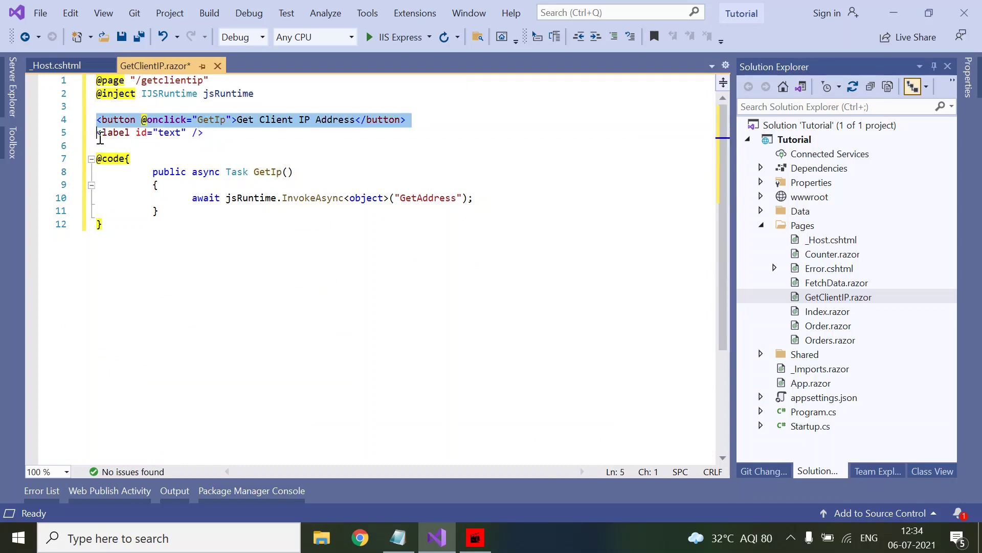
pyautogui.click(209, 134)
pyautogui.doubleClick(208, 122)
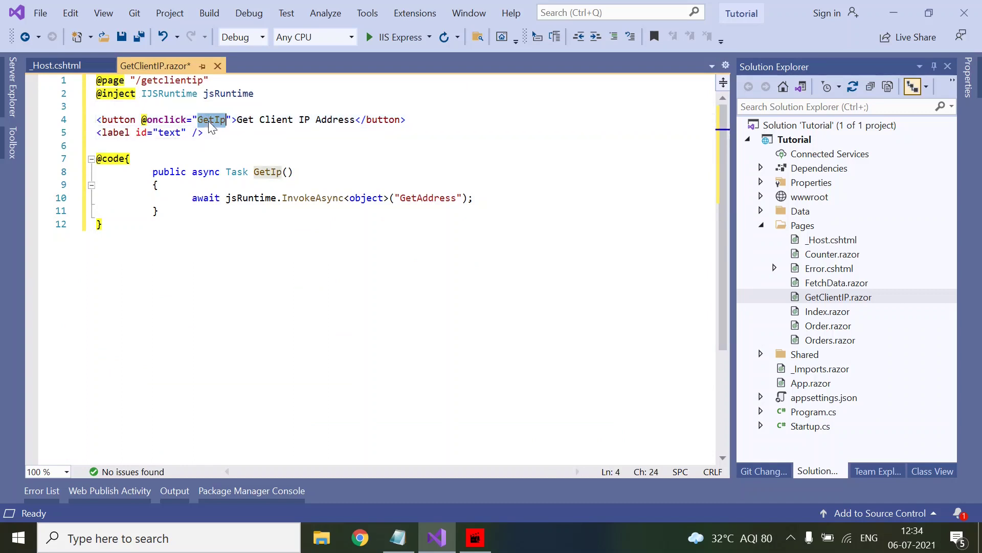
pyautogui.moveTo(190, 198)
pyautogui.mouseDown()
pyautogui.moveTo(360, 174)
pyautogui.moveTo(473, 198)
pyautogui.mouseUp()
pyautogui.click(283, 173)
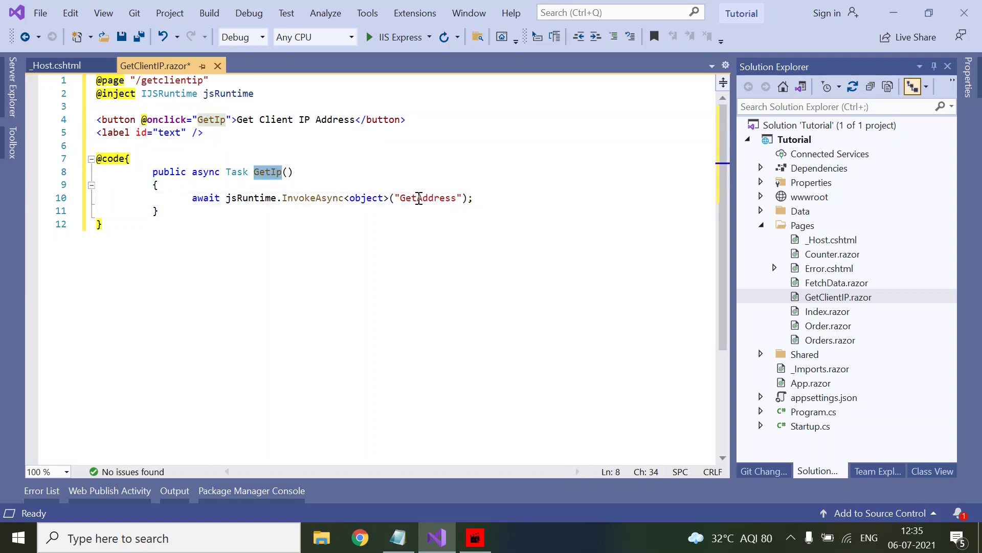
pyautogui.doubleClick(419, 198)
pyautogui.click(48, 65)
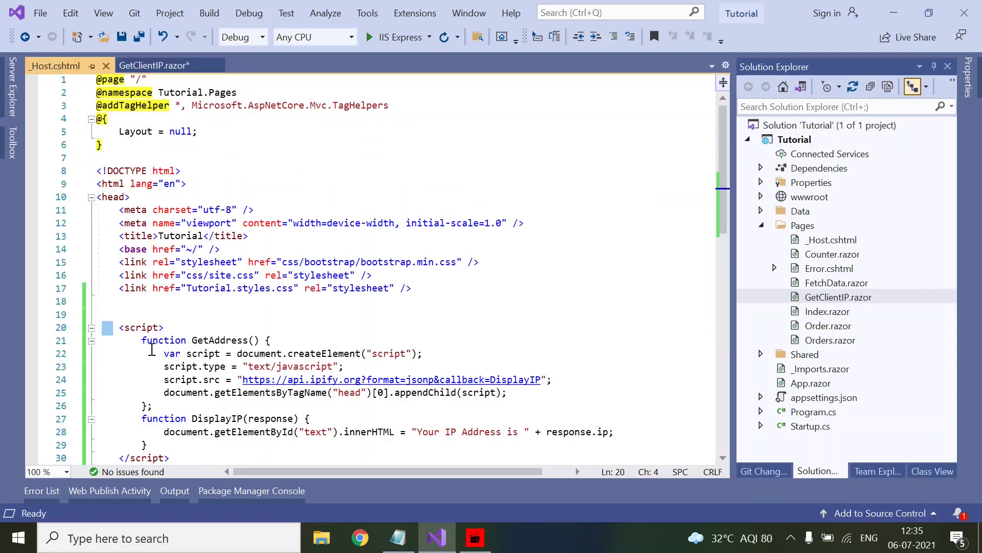
pyautogui.doubleClick(221, 341)
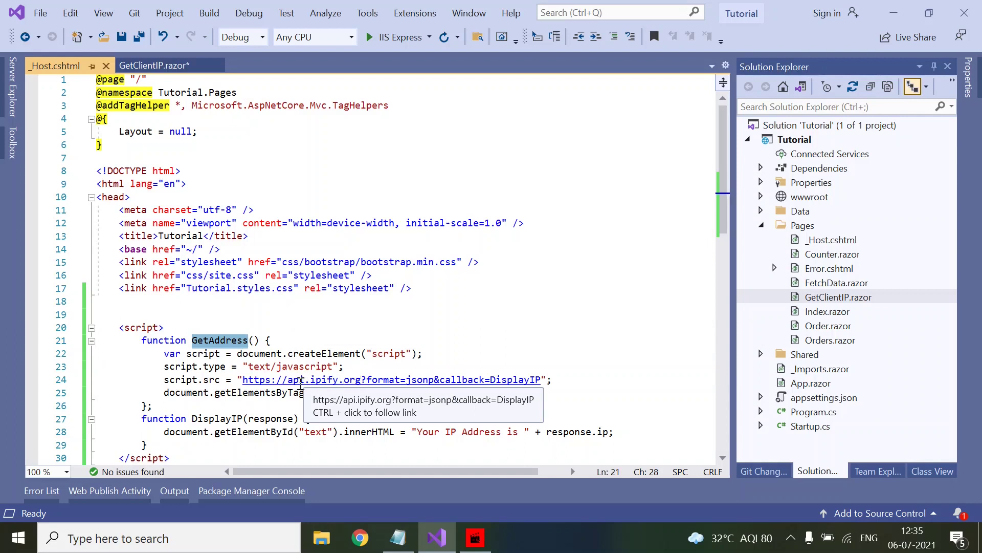
pyautogui.doubleClick(316, 432)
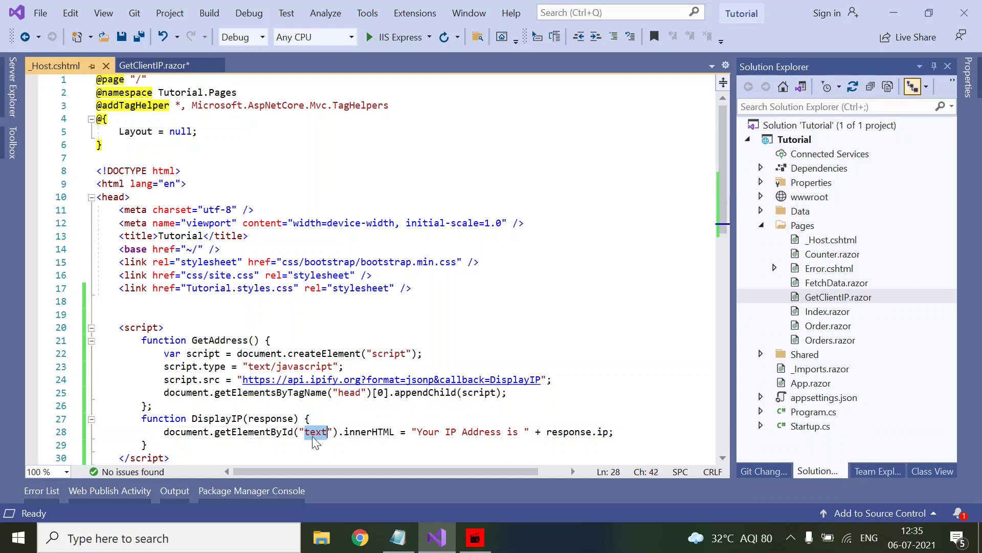
pyautogui.click(154, 65)
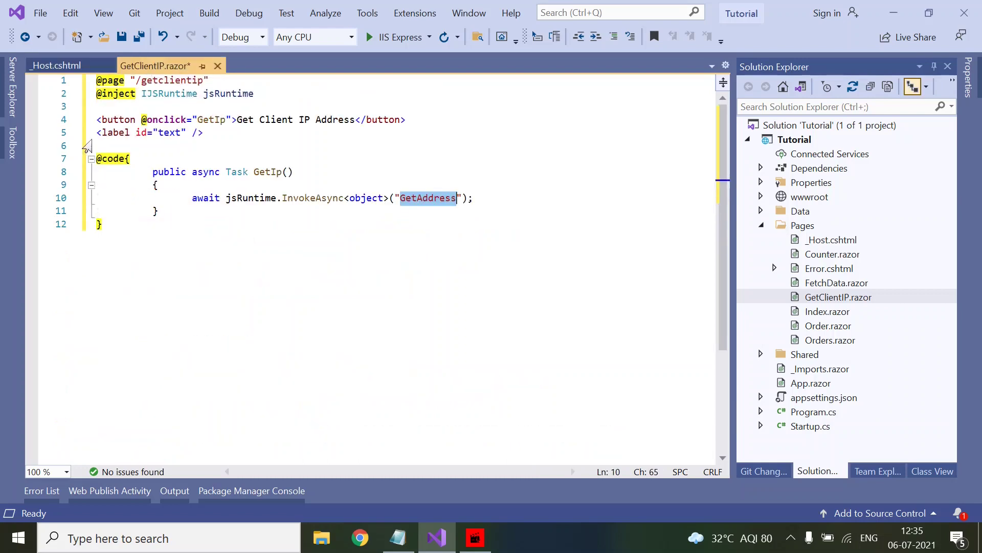
pyautogui.doubleClick(110, 134)
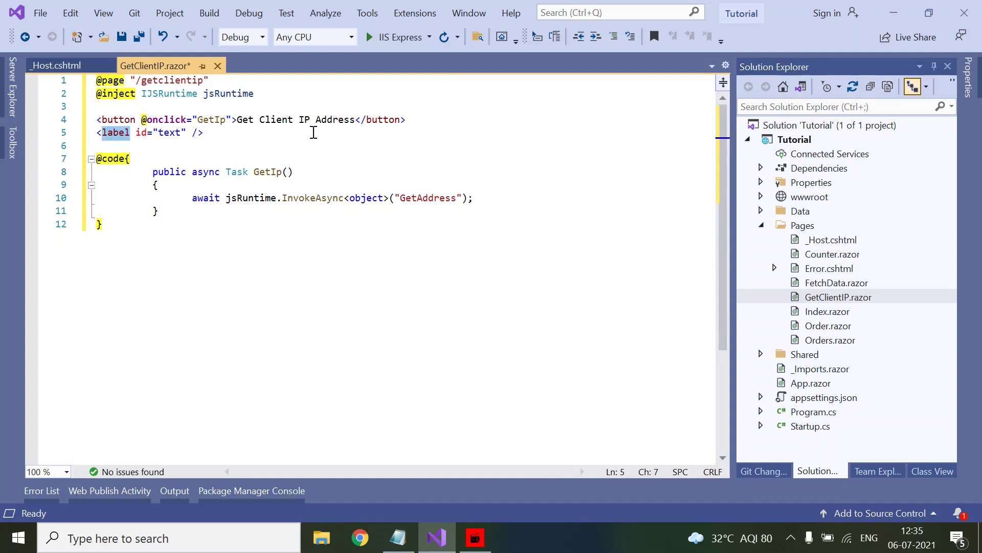
# - Run the app in IIS Express, browse to /getclientip, then highlight GetIp in Visual Studio
pyautogui.click(378, 39)
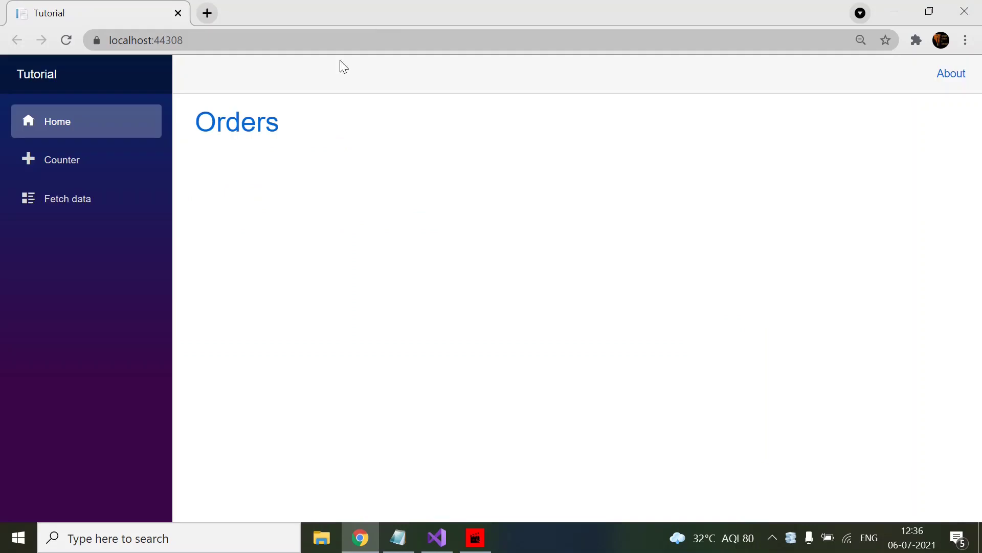
pyautogui.click(312, 41)
pyautogui.write('//')
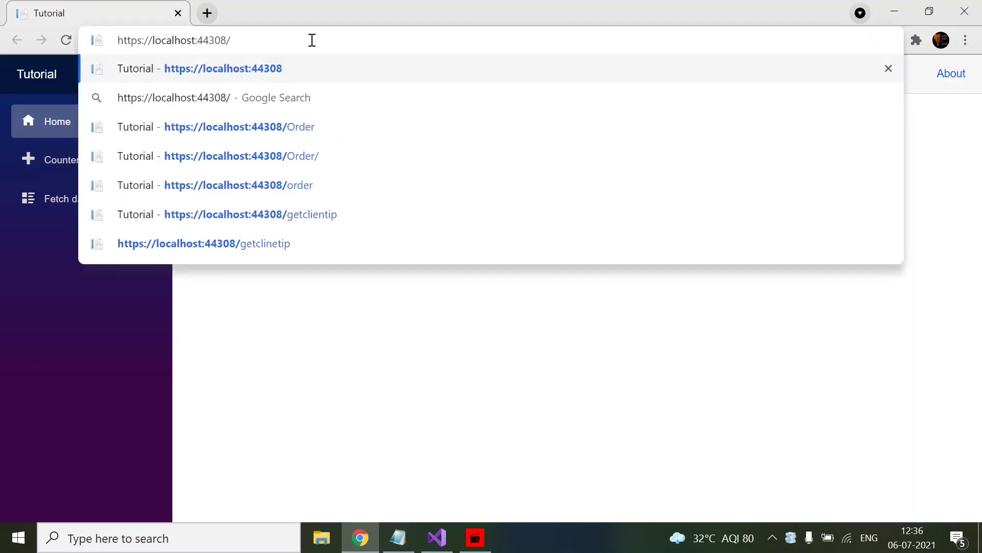
pyautogui.write('getcl')
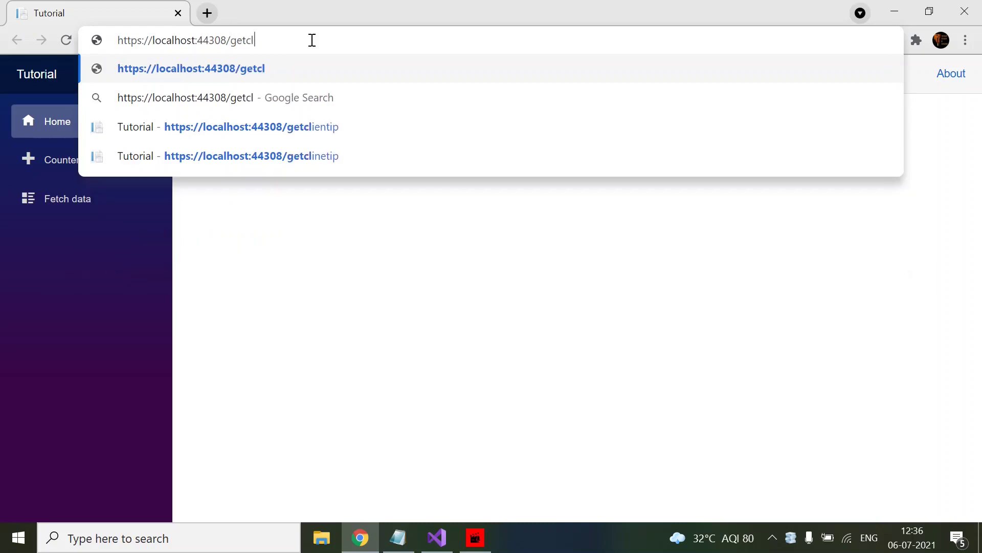
pyautogui.write('ientip')
pyautogui.press('Return')
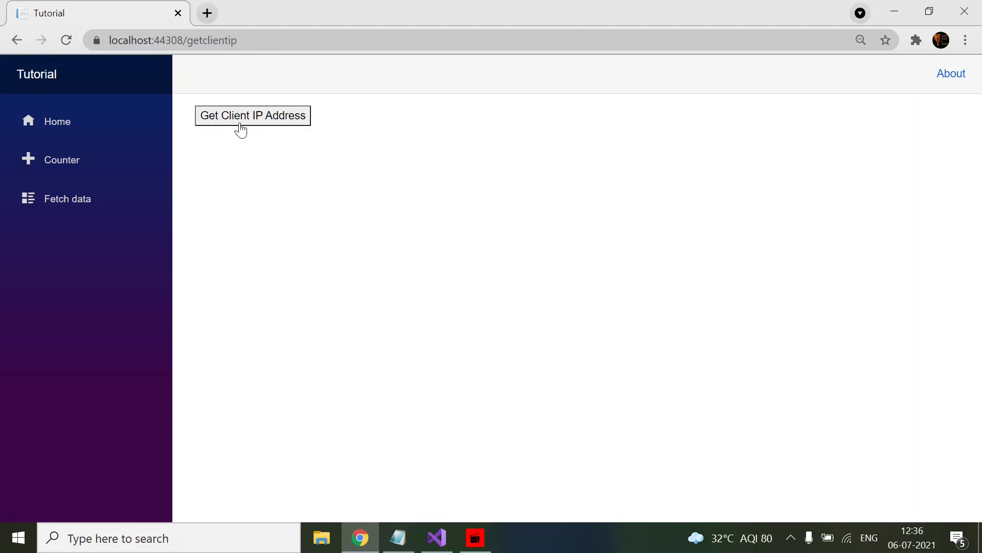
pyautogui.hotkey('alt', 'Tab')
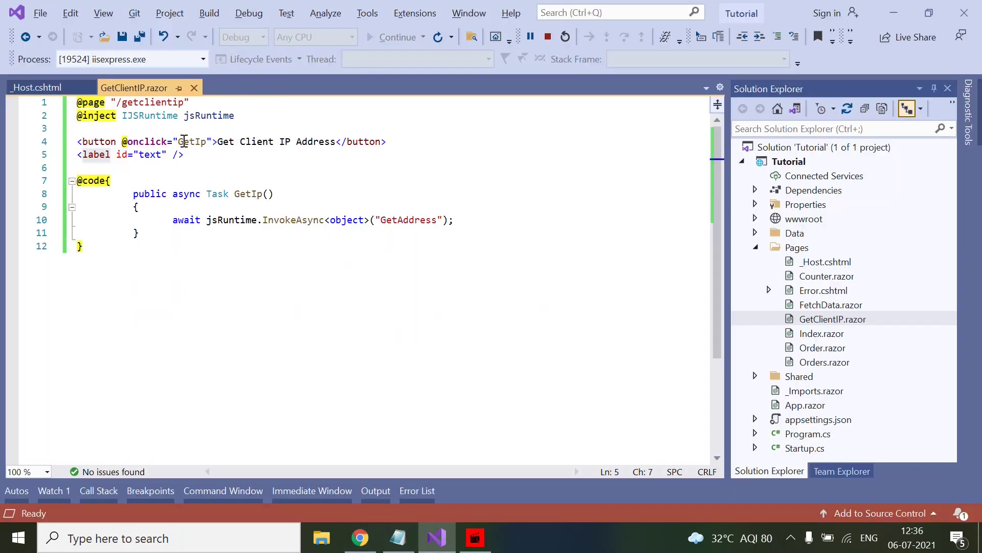
pyautogui.doubleClick(239, 196)
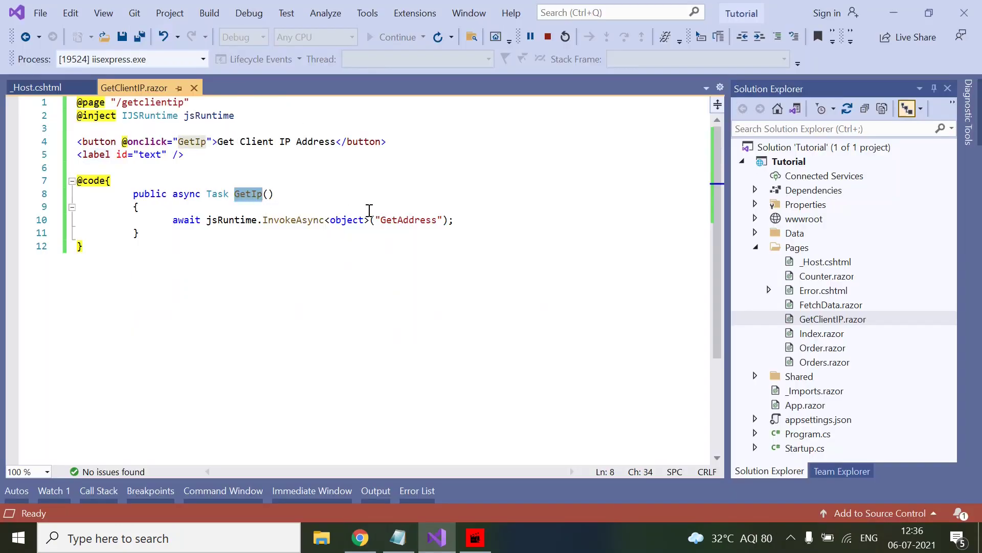
# - Fetch the client IP with the Get Client IP Address button and highlight the displayed address
pyautogui.hotkey('alt', 'Tab')
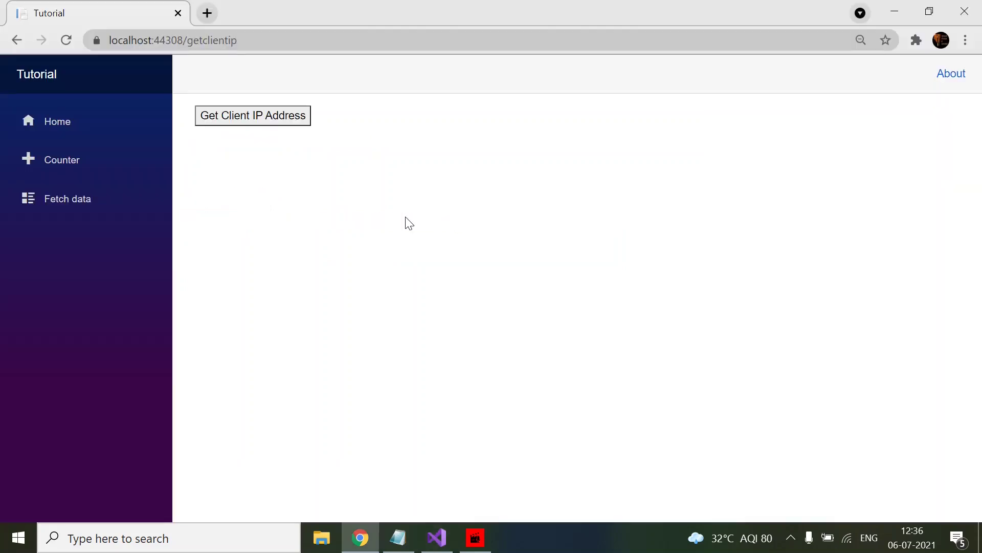
pyautogui.click(270, 116)
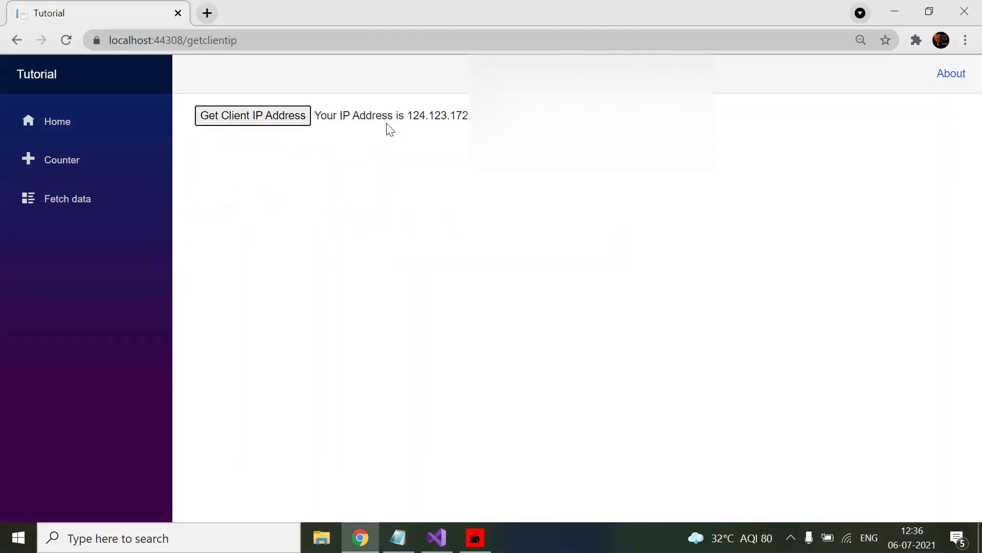
pyautogui.moveTo(492, 115); pyautogui.dragTo(314, 115)
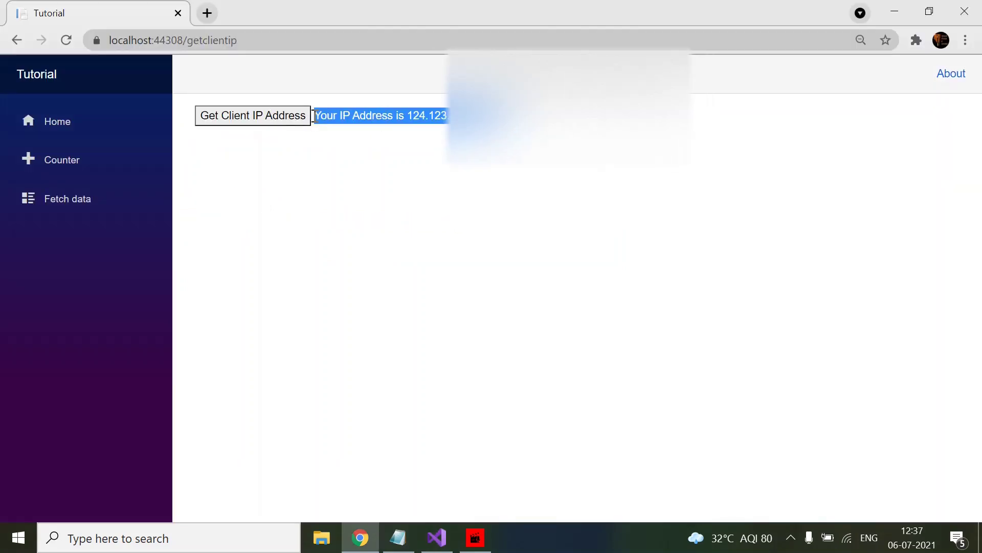